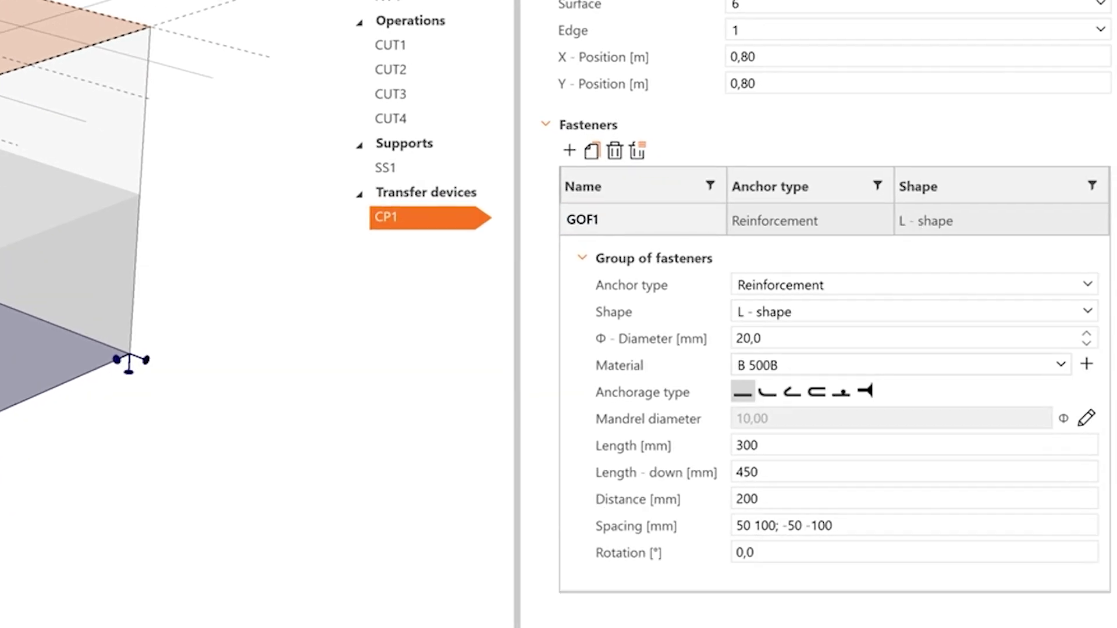
{"action": "type", "text": "250"}
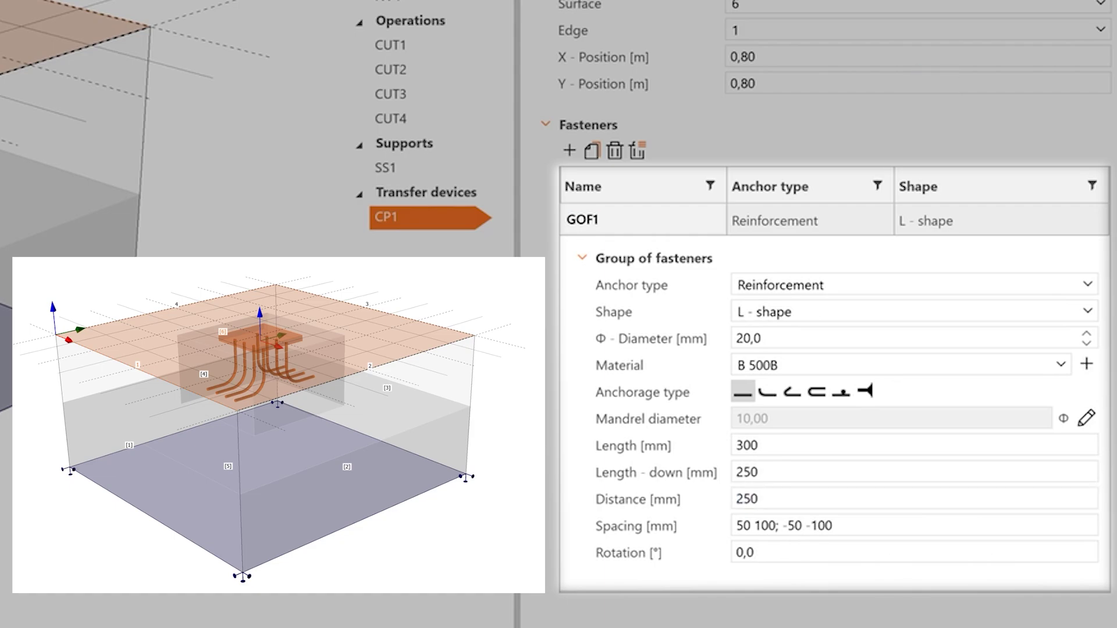
Select the existing bar spacing value in the CP1 Fasteners group so it can be replaced.
{"action": "double_click", "coordinate": [784, 525]}
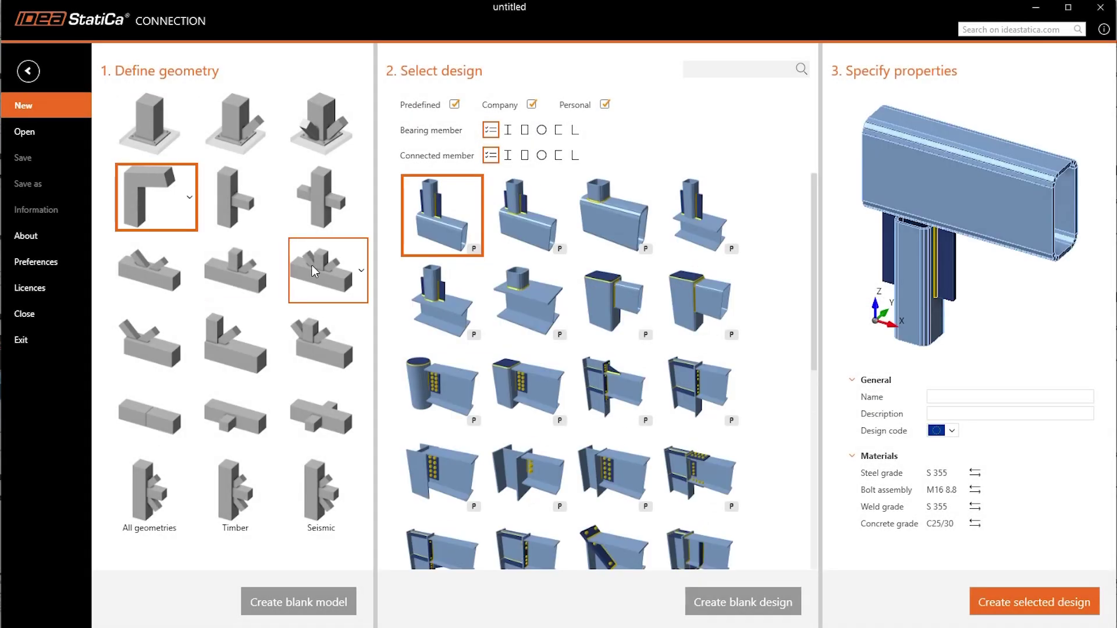
Browse the column-with-diagonal and branched horizontal-member geometry variants.
{"action": "left_click", "coordinate": [313, 270]}
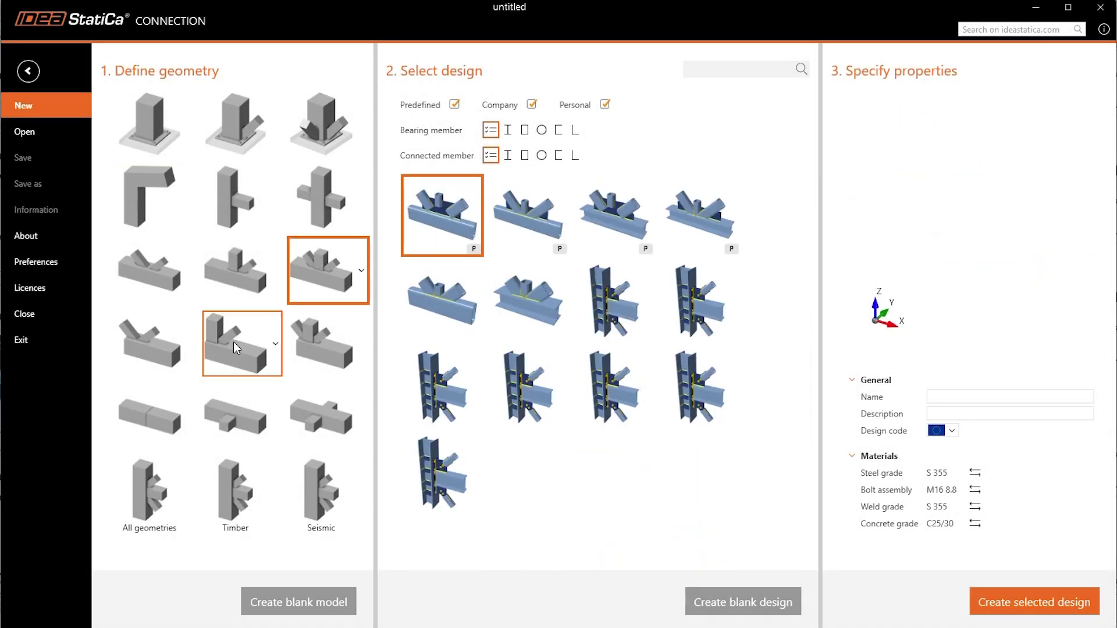
{"action": "left_click", "coordinate": [234, 341]}
{"action": "left_click", "coordinate": [275, 344]}
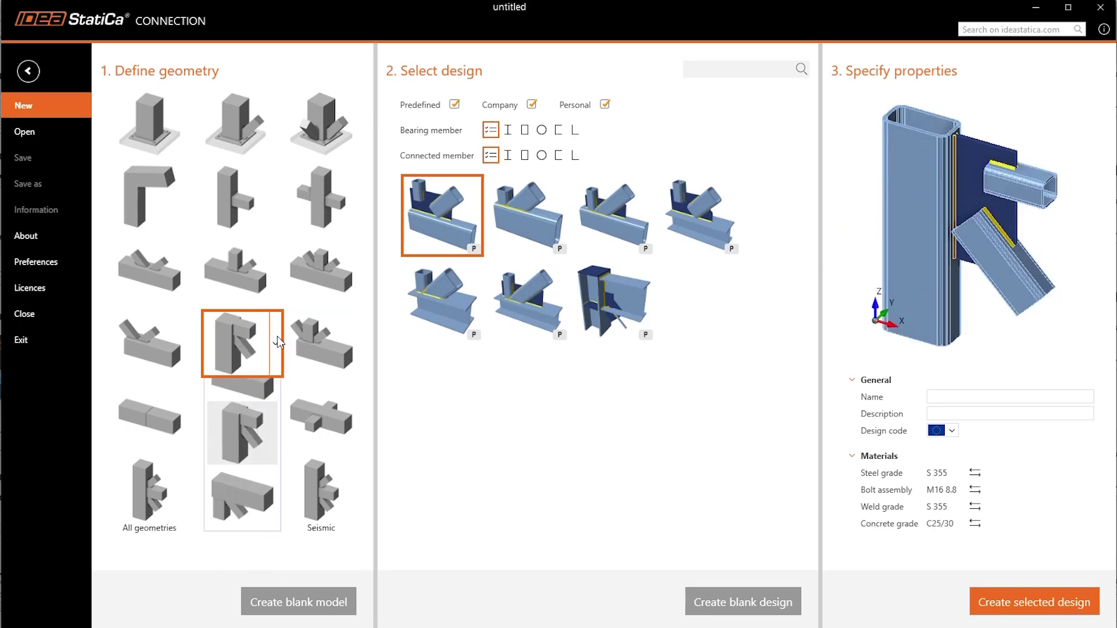
{"action": "left_click", "coordinate": [242, 410]}
Choose the T-joint geometry and a bolted beam-to-column design, limiting both member types to I-sections.
{"action": "left_click", "coordinate": [242, 197]}
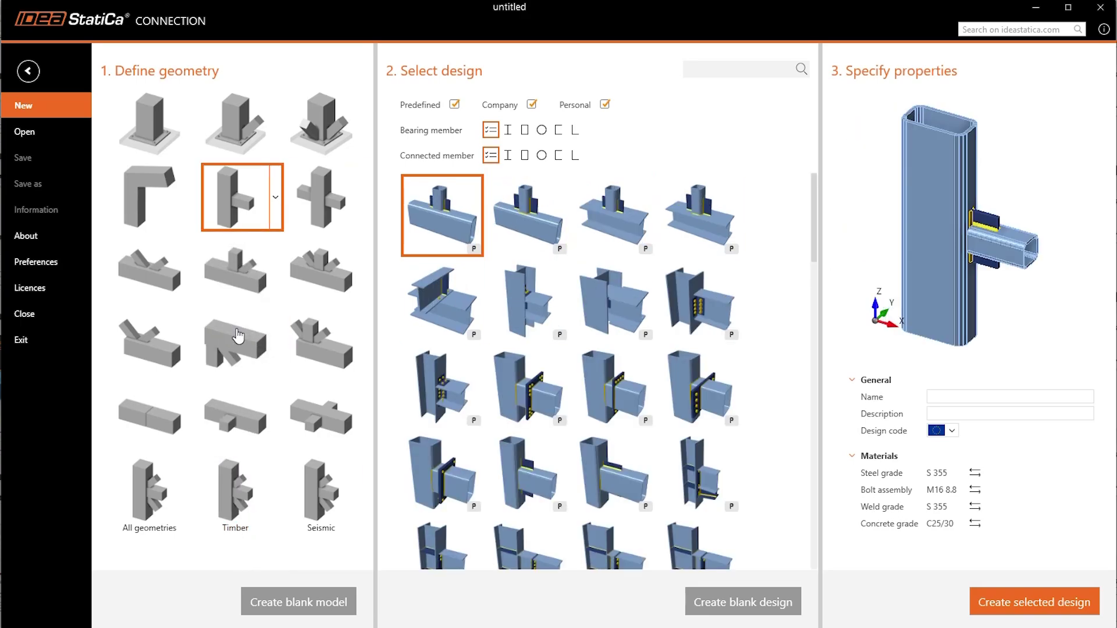
{"action": "left_click", "coordinate": [528, 387]}
{"action": "left_click", "coordinate": [441, 397]}
{"action": "left_click", "coordinate": [507, 130]}
{"action": "left_click", "coordinate": [507, 155]}
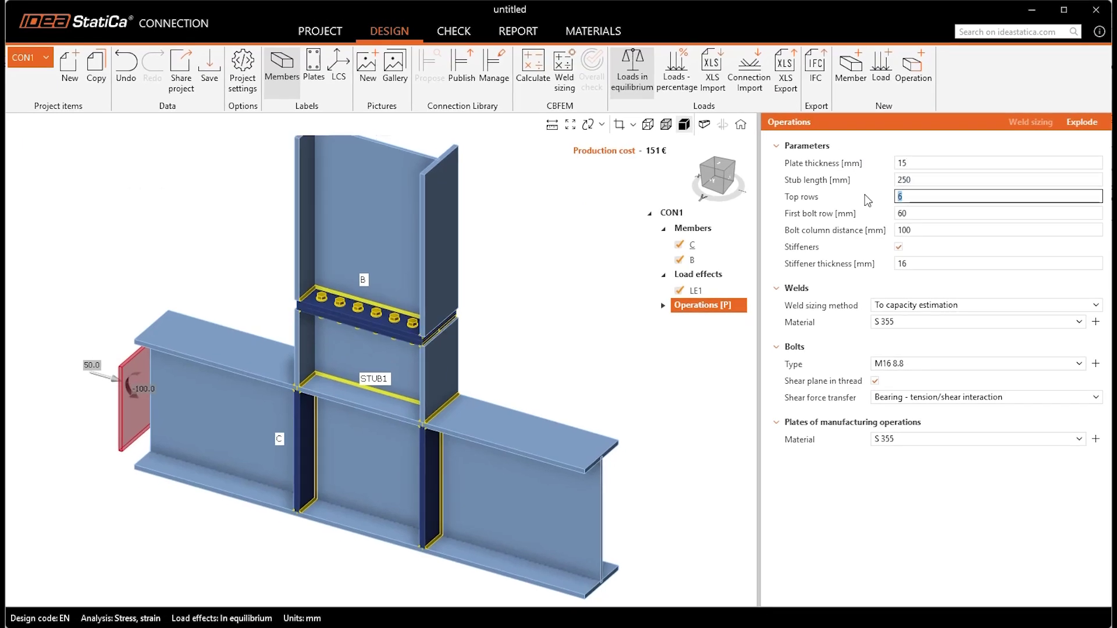
Commit the top bolt rows, then add a Fin plate operation from STIFF1 and assign its member.
{"action": "key", "text": "Tab"}
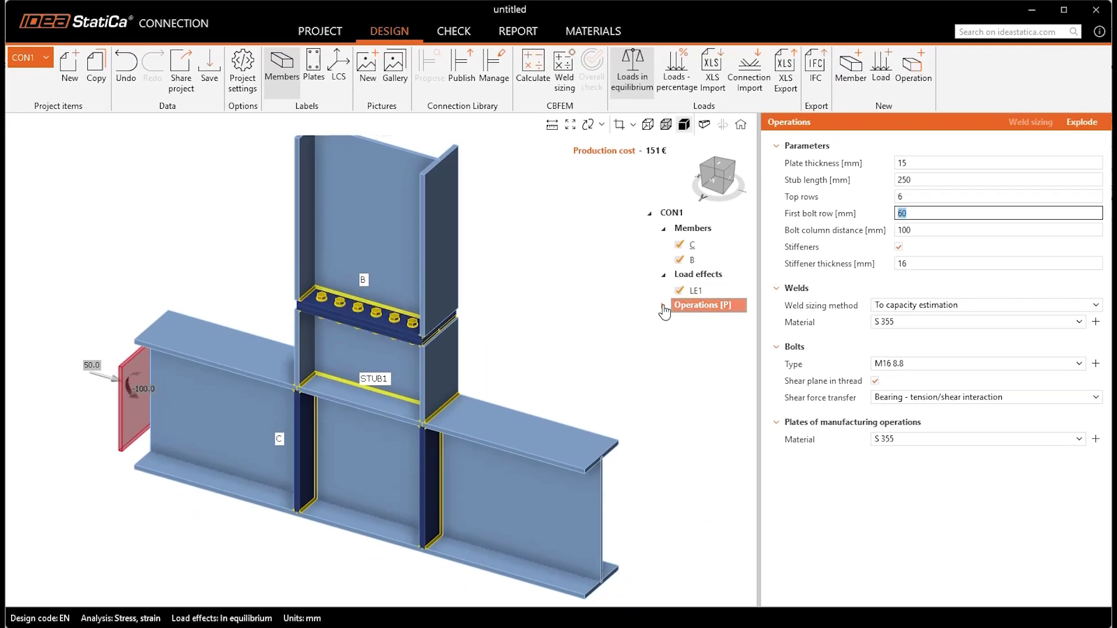
{"action": "left_click", "coordinate": [665, 306]}
{"action": "right_click", "coordinate": [711, 325]}
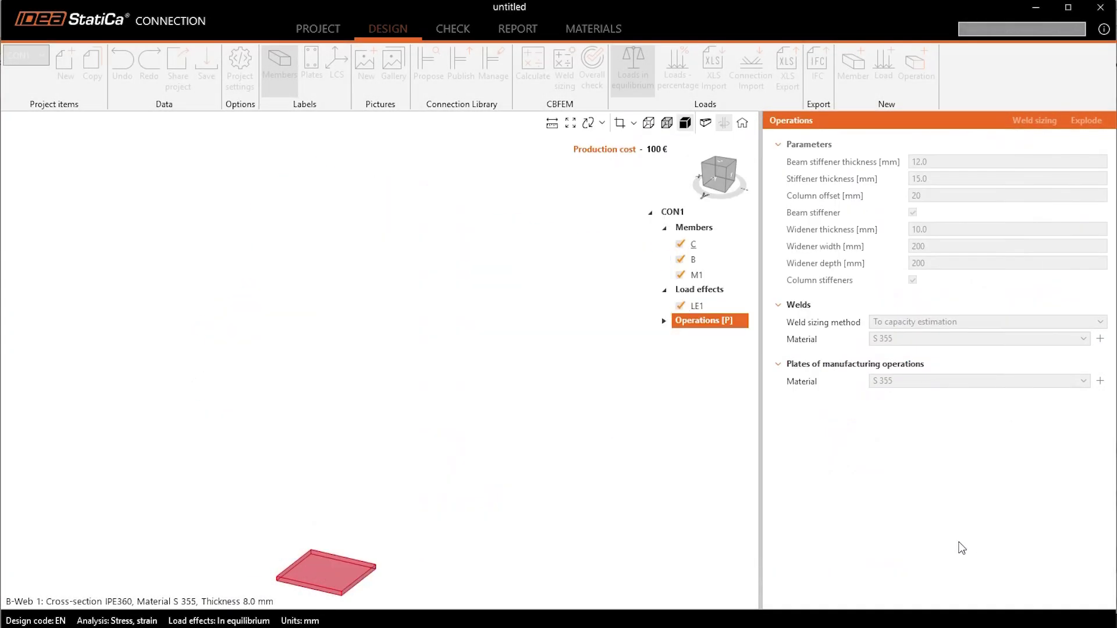
{"action": "left_click", "coordinate": [917, 65]}
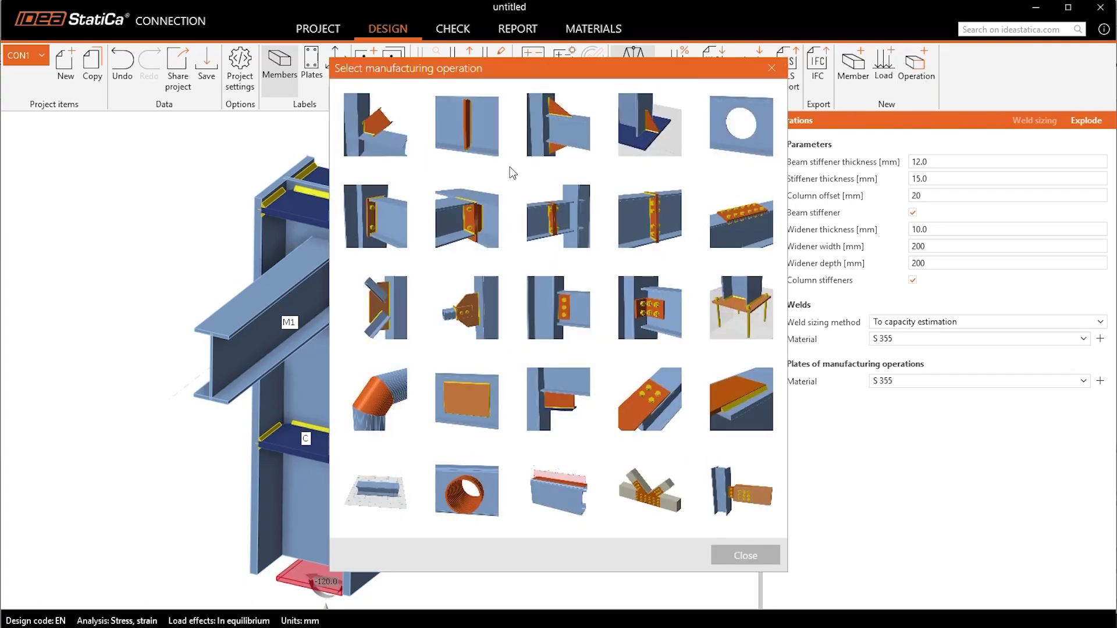
{"action": "left_click", "coordinate": [540, 290]}
{"action": "left_click", "coordinate": [983, 162]}
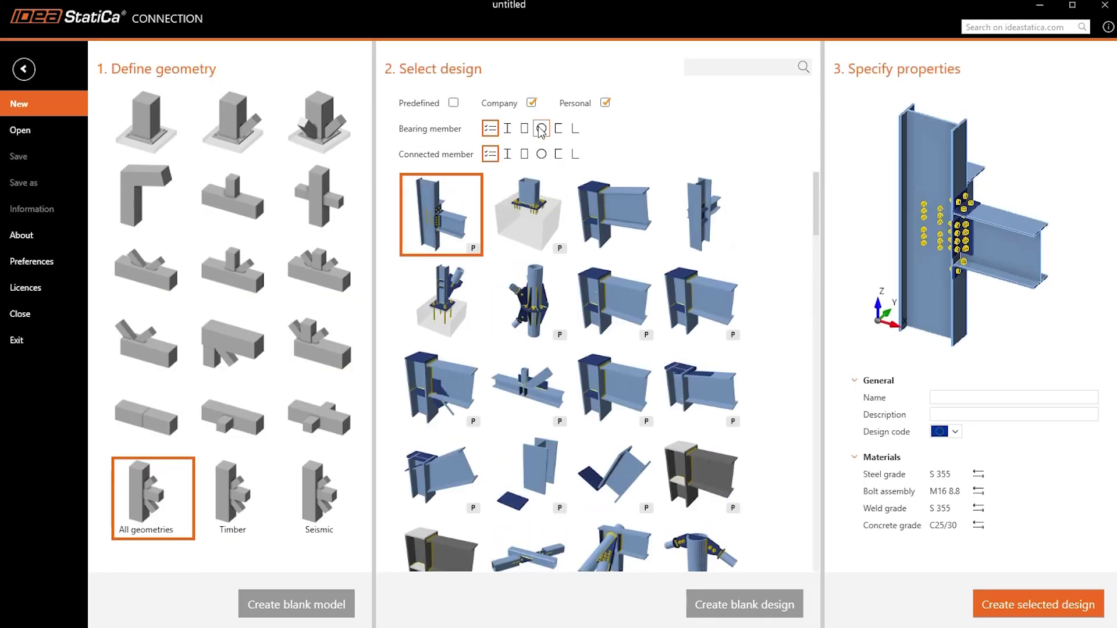
Try and reset the CHS filter, search 'plate', and create the tube-with-plates connection.
{"action": "left_click", "coordinate": [542, 129]}
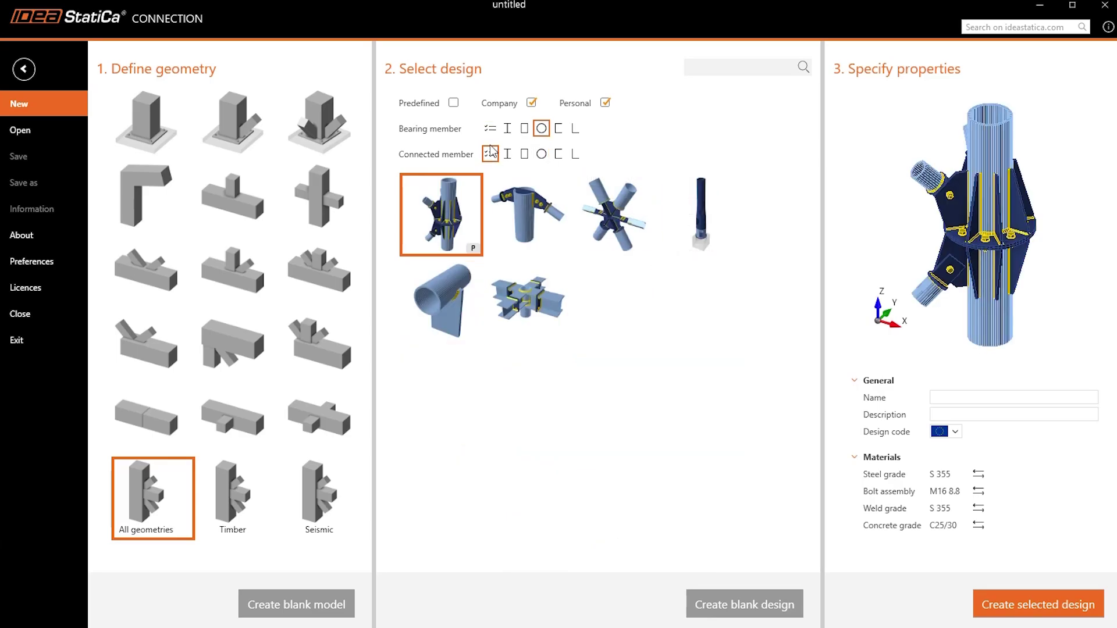
{"action": "left_click", "coordinate": [491, 129]}
{"action": "left_click", "coordinate": [742, 67]}
{"action": "type", "text": "plate"}
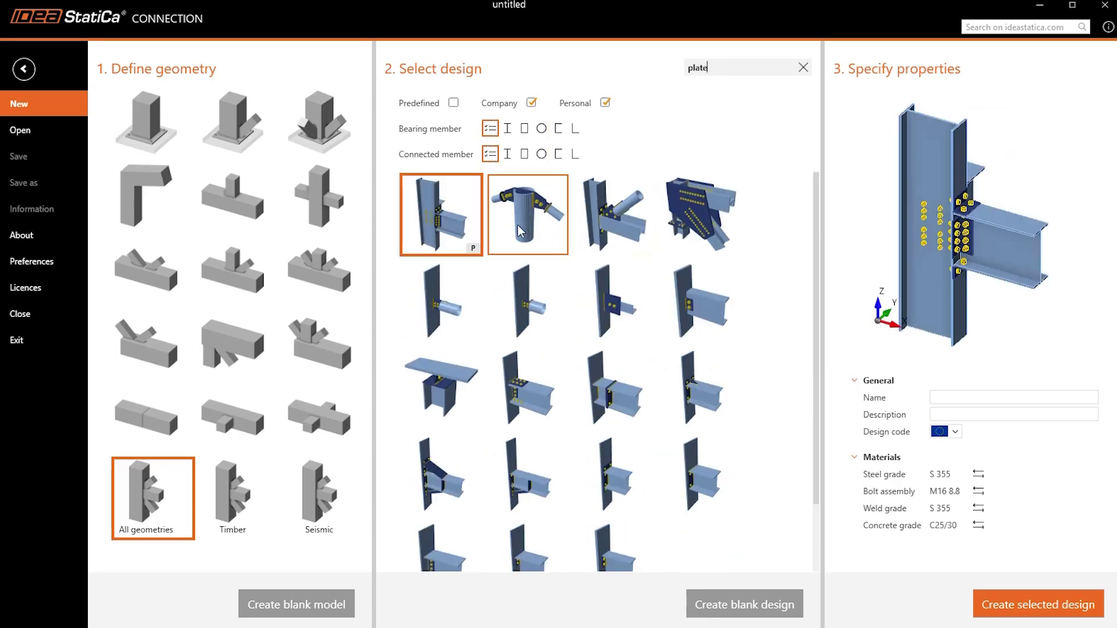
{"action": "left_click", "coordinate": [521, 231]}
{"action": "left_click", "coordinate": [1038, 604]}
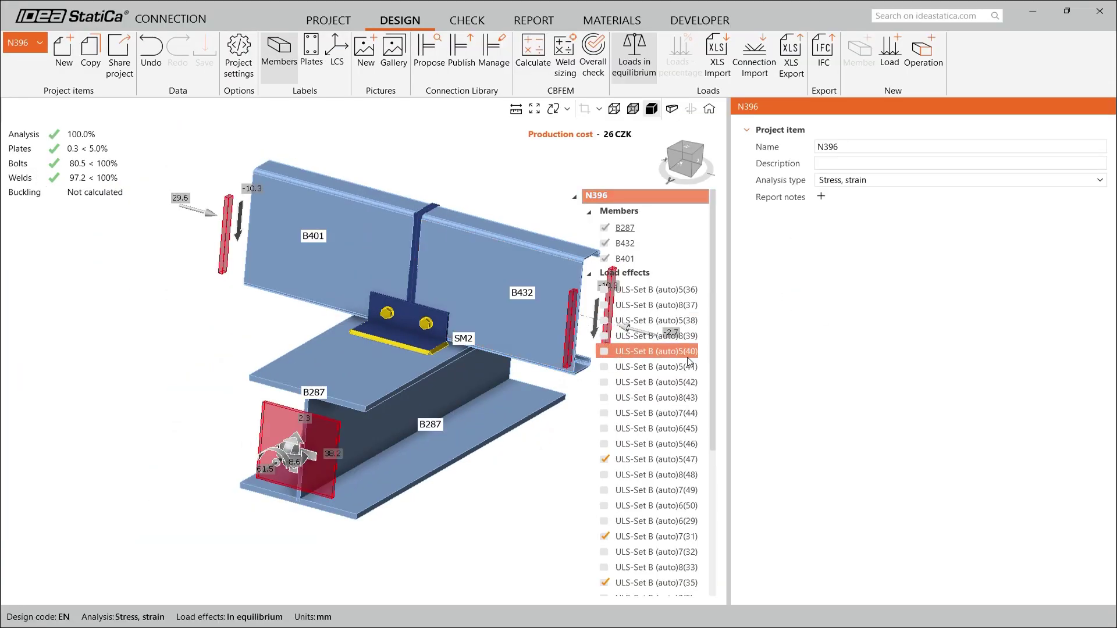
{"action": "scroll", "coordinate": [689, 363], "scroll_direction": "down", "scroll_amount": 3}
{"action": "scroll", "coordinate": [691, 364], "scroll_direction": "down", "scroll_amount": 2}
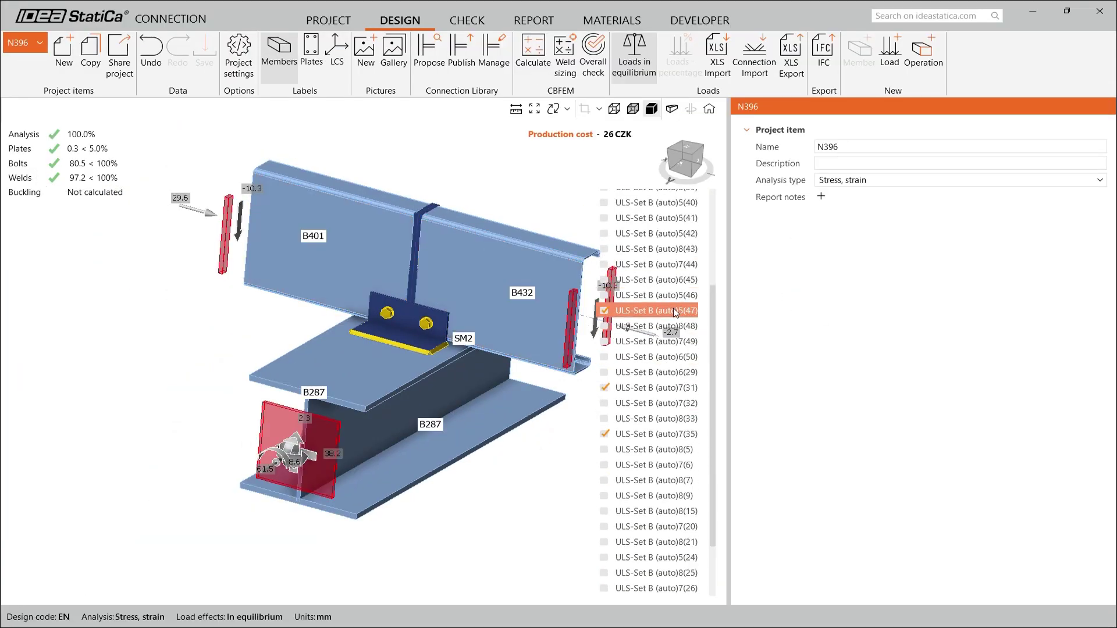
{"action": "scroll", "coordinate": [664, 393], "scroll_direction": "down", "scroll_amount": 3}
{"action": "scroll", "coordinate": [659, 436], "scroll_direction": "down", "scroll_amount": 2}
{"action": "scroll", "coordinate": [659, 455], "scroll_direction": "up", "scroll_amount": 5}
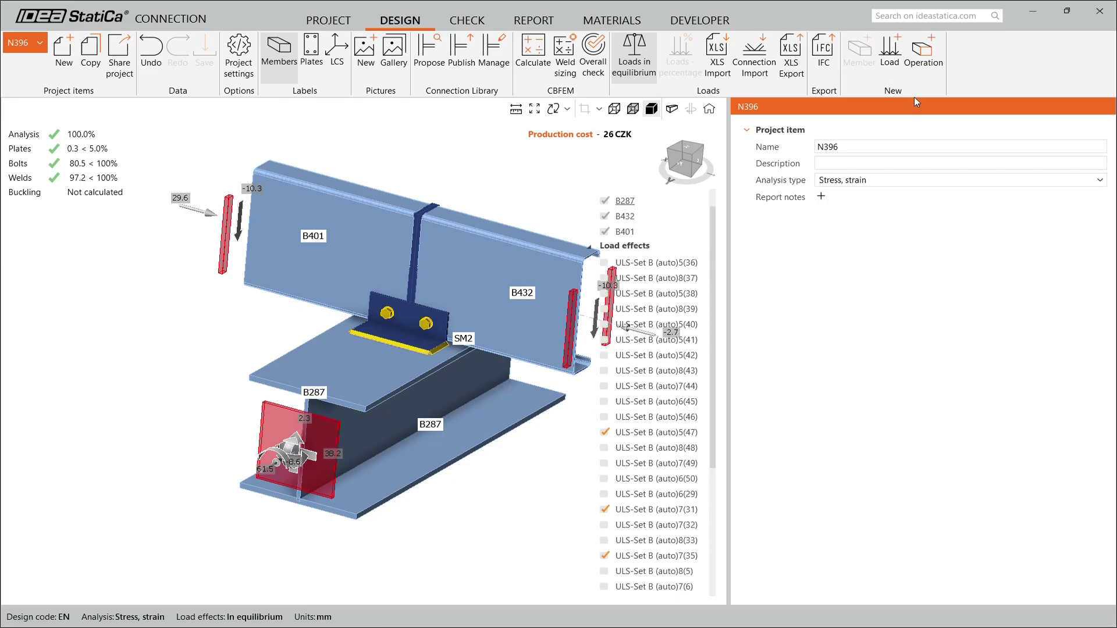
Close reference connection N396 and return to Checkbot.
{"action": "left_click", "coordinate": [1104, 16]}
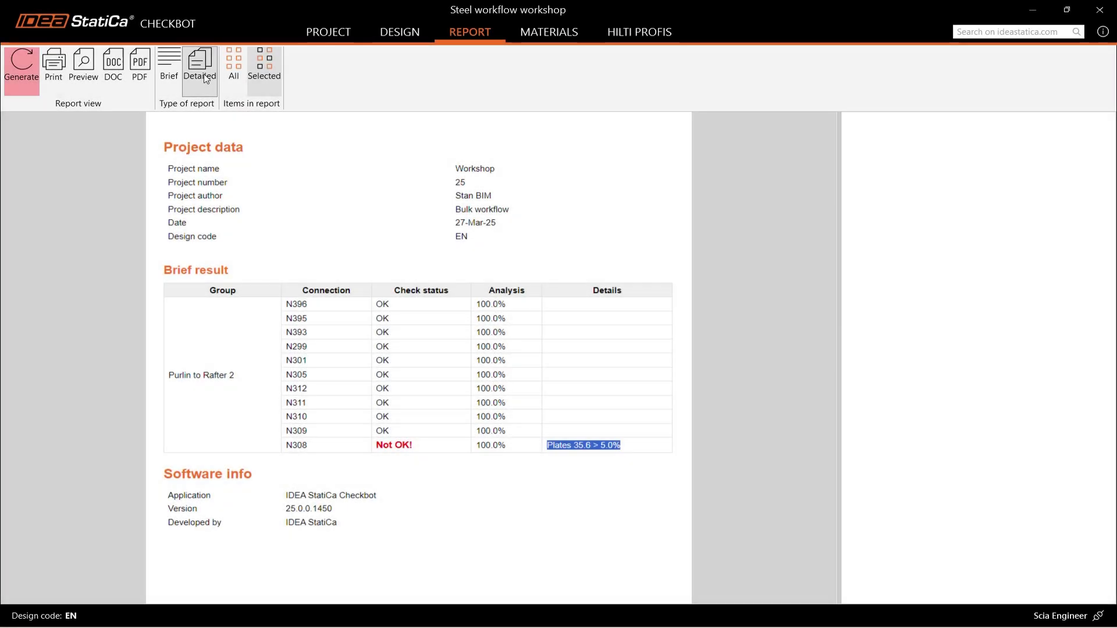
{"action": "scroll", "coordinate": [307, 322], "scroll_direction": "down", "scroll_amount": 5}
{"action": "scroll", "coordinate": [307, 322], "scroll_direction": "up", "scroll_amount": 5}
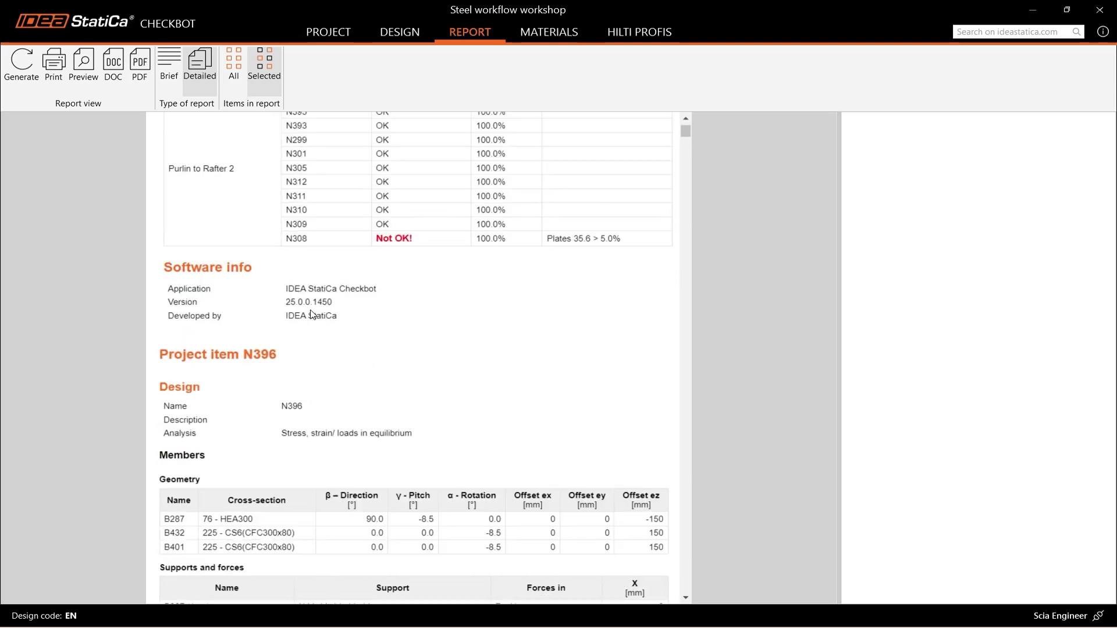
{"action": "scroll", "coordinate": [306, 322], "scroll_direction": "down", "scroll_amount": 10}
{"action": "scroll", "coordinate": [307, 321], "scroll_direction": "down", "scroll_amount": 10}
{"action": "scroll", "coordinate": [307, 323], "scroll_direction": "down", "scroll_amount": 10}
{"action": "scroll", "coordinate": [263, 349], "scroll_direction": "up", "scroll_amount": 10}
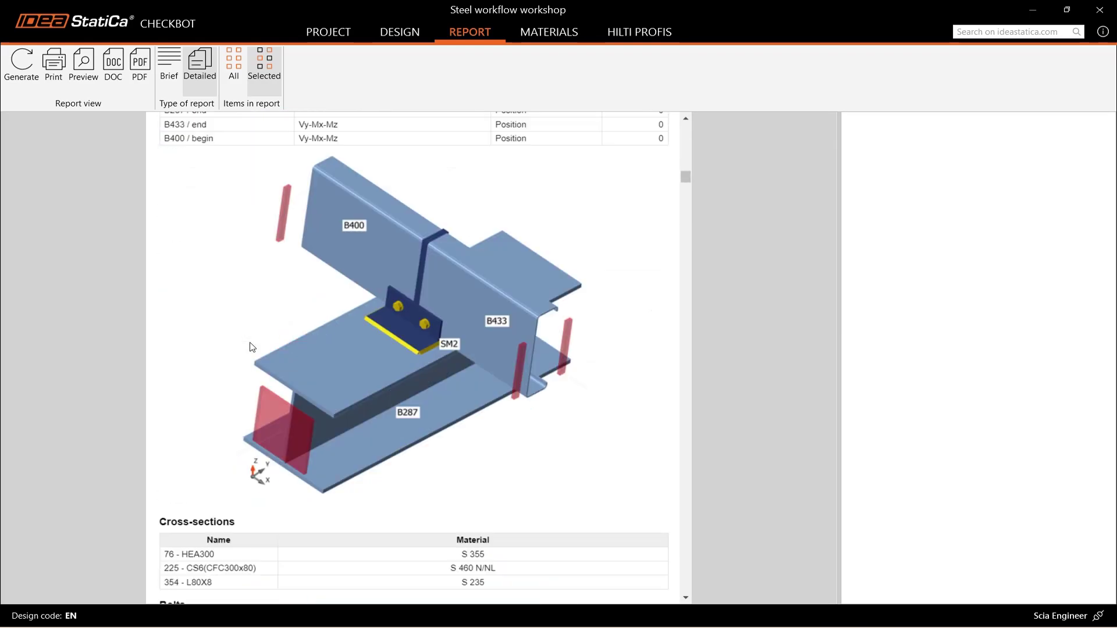
{"action": "scroll", "coordinate": [252, 365], "scroll_direction": "down", "scroll_amount": 8}
{"action": "scroll", "coordinate": [251, 365], "scroll_direction": "down", "scroll_amount": 8}
{"action": "scroll", "coordinate": [251, 365], "scroll_direction": "down", "scroll_amount": 8}
{"action": "scroll", "coordinate": [252, 365], "scroll_direction": "down", "scroll_amount": 4}
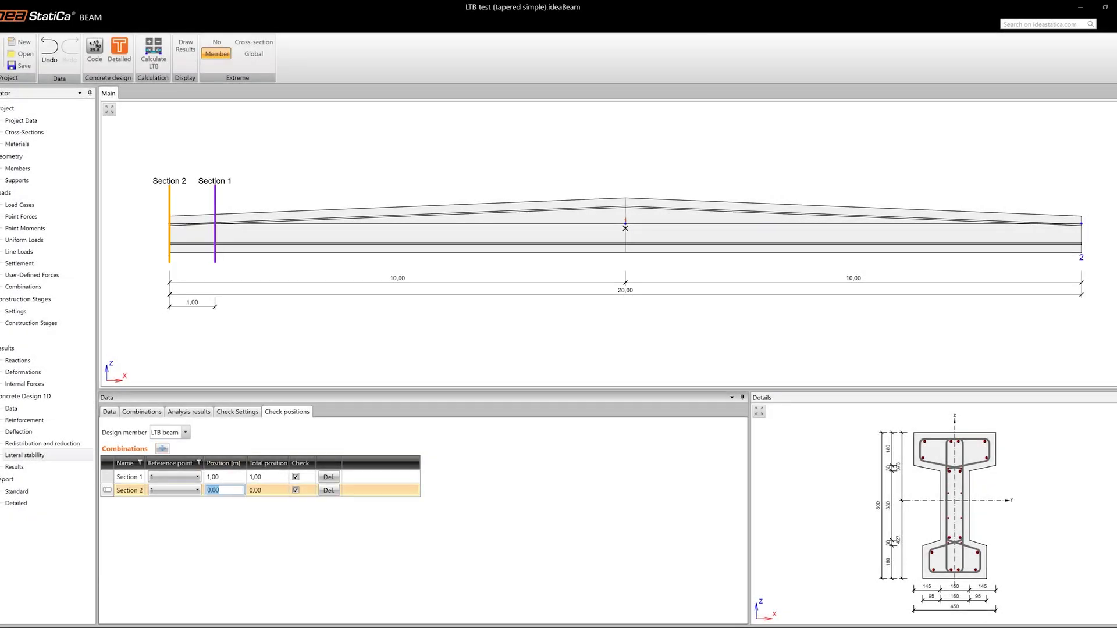
{"action": "type", "text": "5"}
Add check sections at 5 m and 10 m, calculate LTB, and include load case Q.
{"action": "key", "text": "Return"}
{"action": "left_click", "coordinate": [162, 449]}
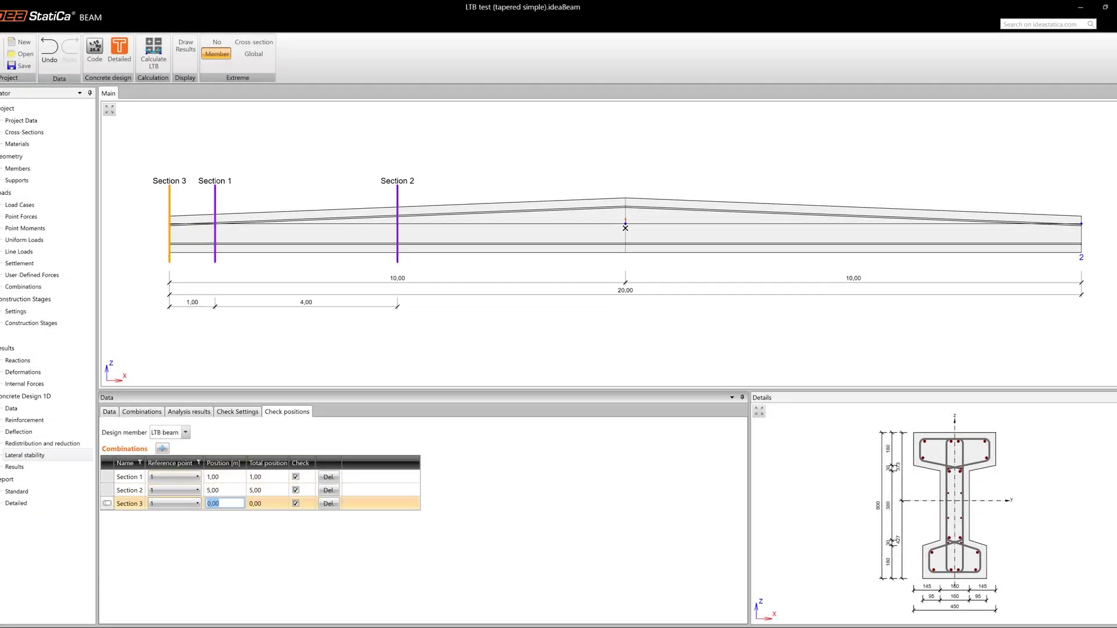
{"action": "type", "text": "10"}
{"action": "key", "text": "Return"}
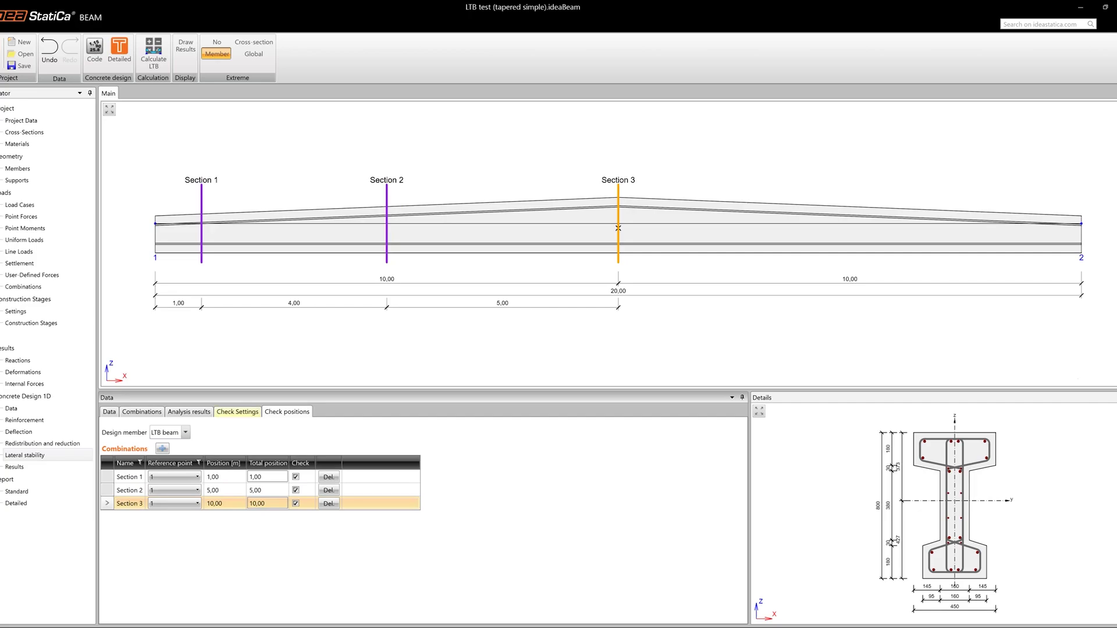
{"action": "left_click", "coordinate": [153, 52]}
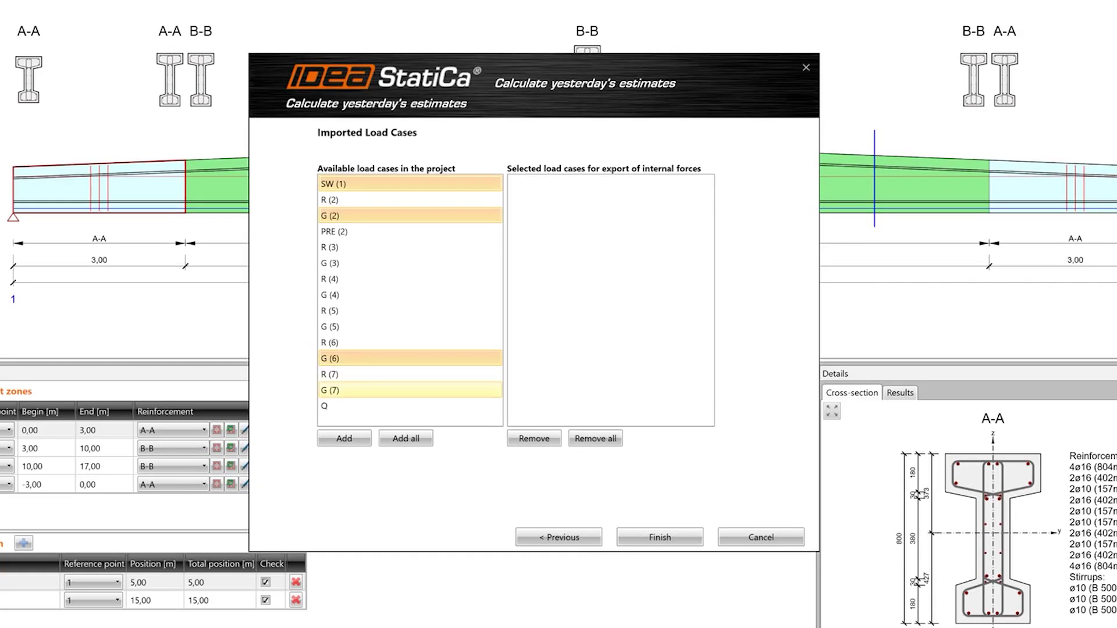
{"action": "left_click", "coordinate": [411, 406], "text": "ctrl"}
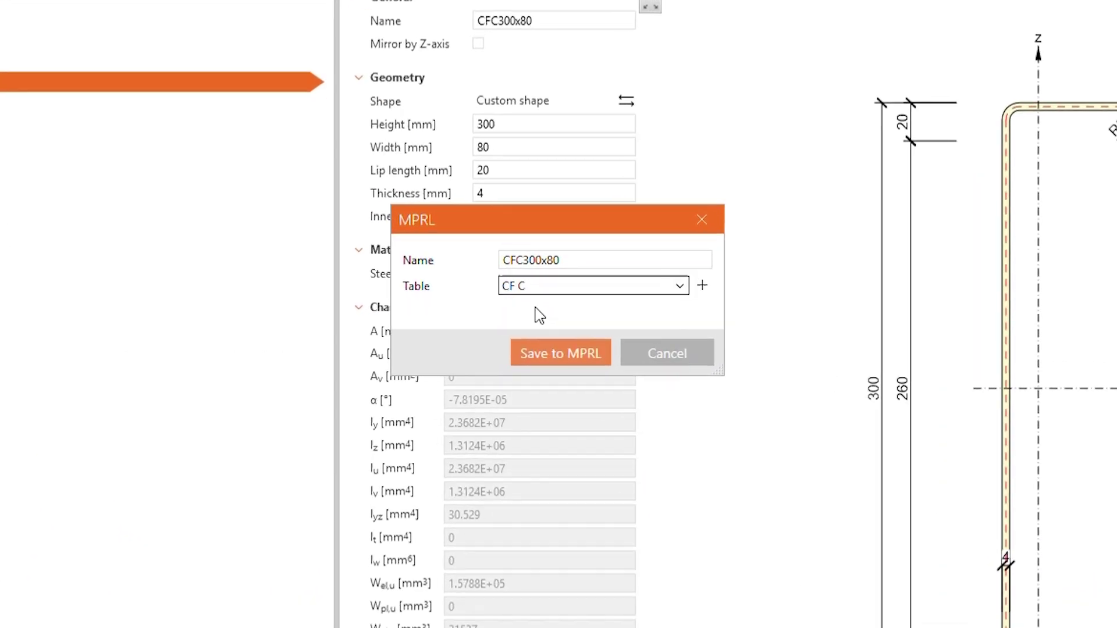
Edit the section name and confirm C 100x1.5 as the CF C shape.
{"action": "double_click", "coordinate": [595, 259]}
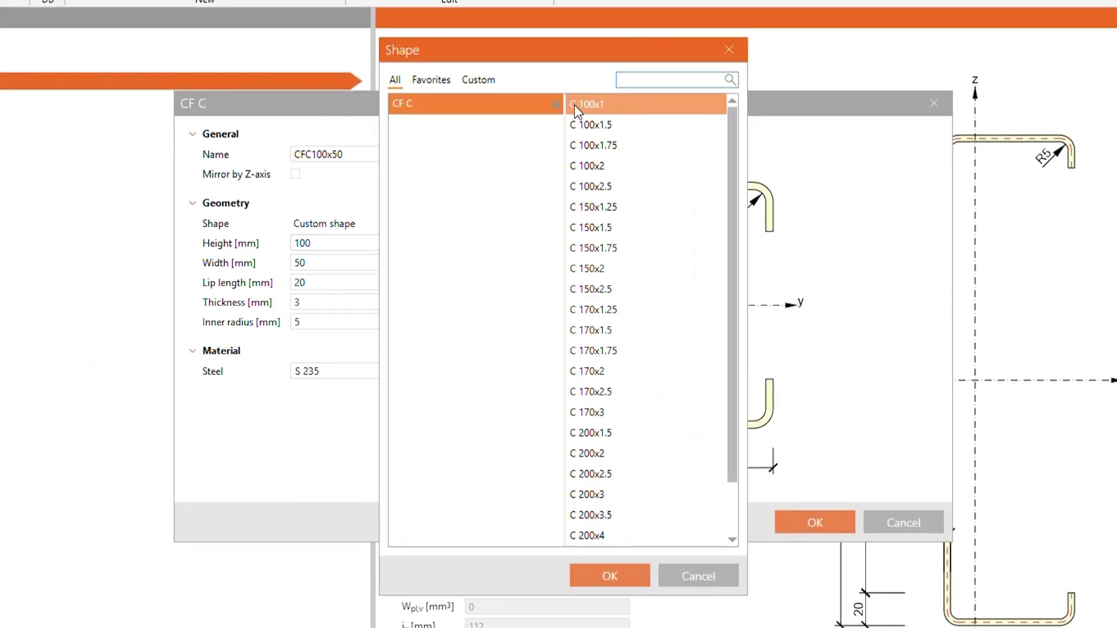
{"action": "left_click", "coordinate": [590, 124]}
{"action": "left_click", "coordinate": [609, 576]}
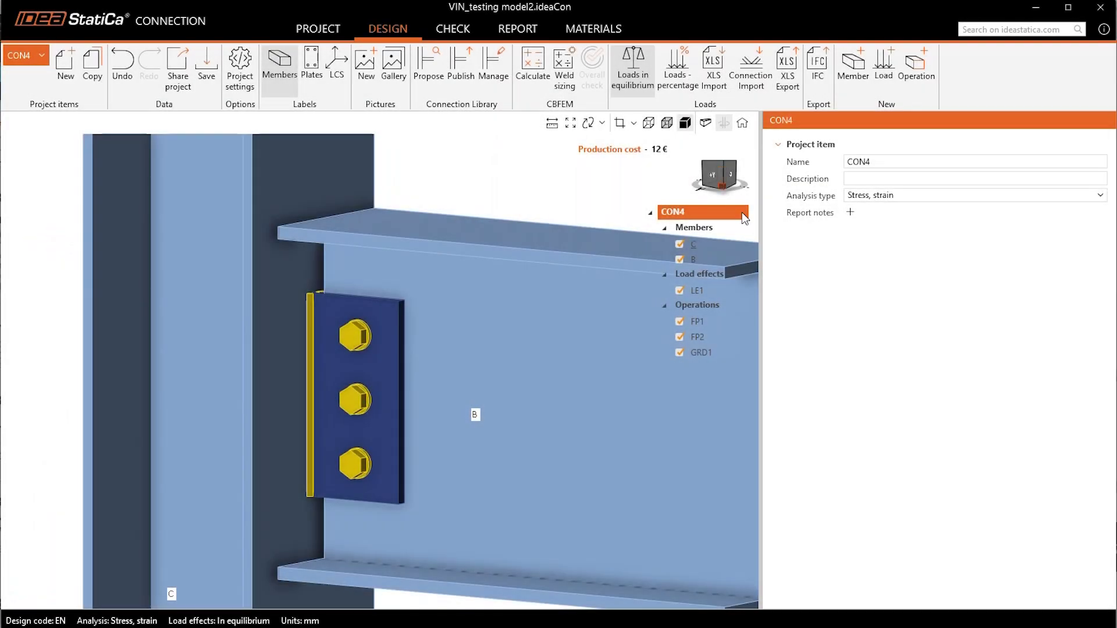
Make bolt grid GRD1's holes slotted, then run the CBFEM analysis of CON4.
{"action": "left_click", "coordinate": [704, 352]}
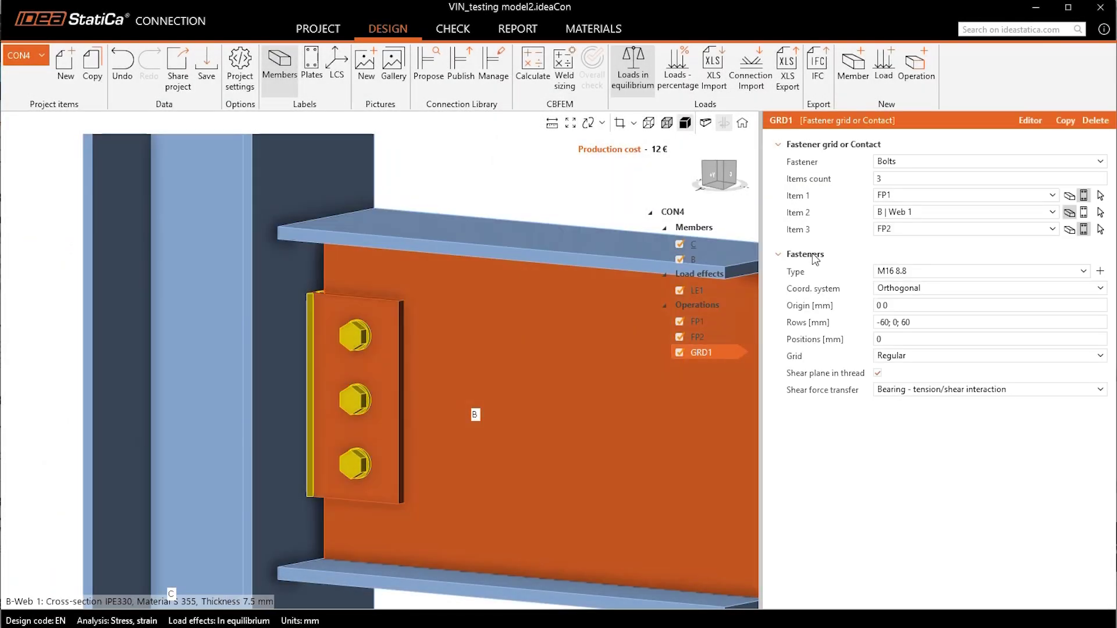
{"action": "left_click", "coordinate": [1030, 120]}
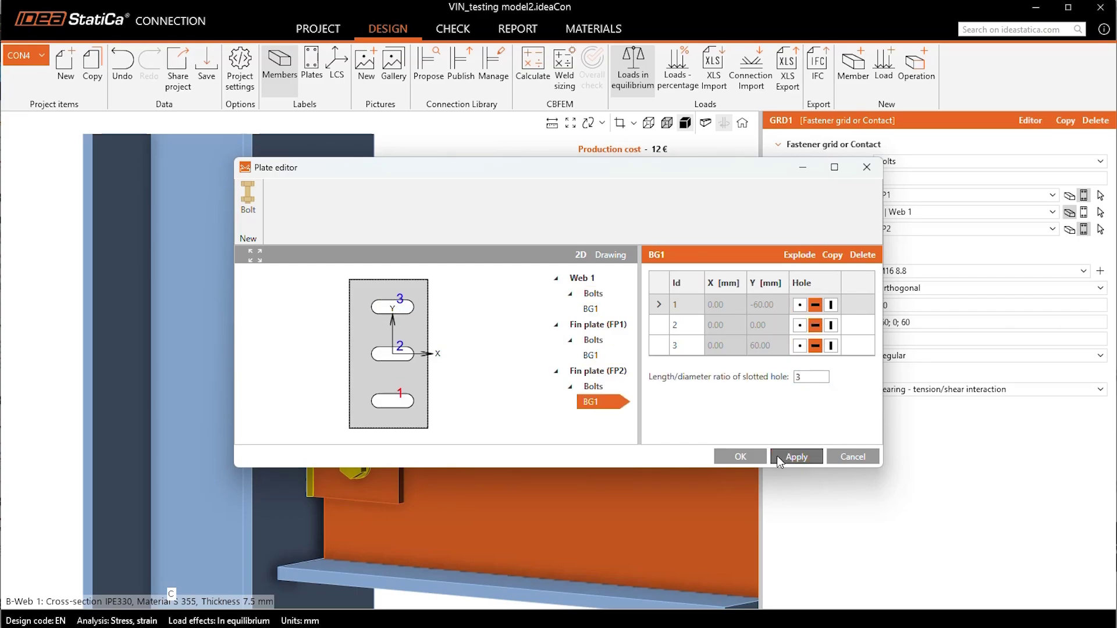
{"action": "left_click", "coordinate": [739, 457]}
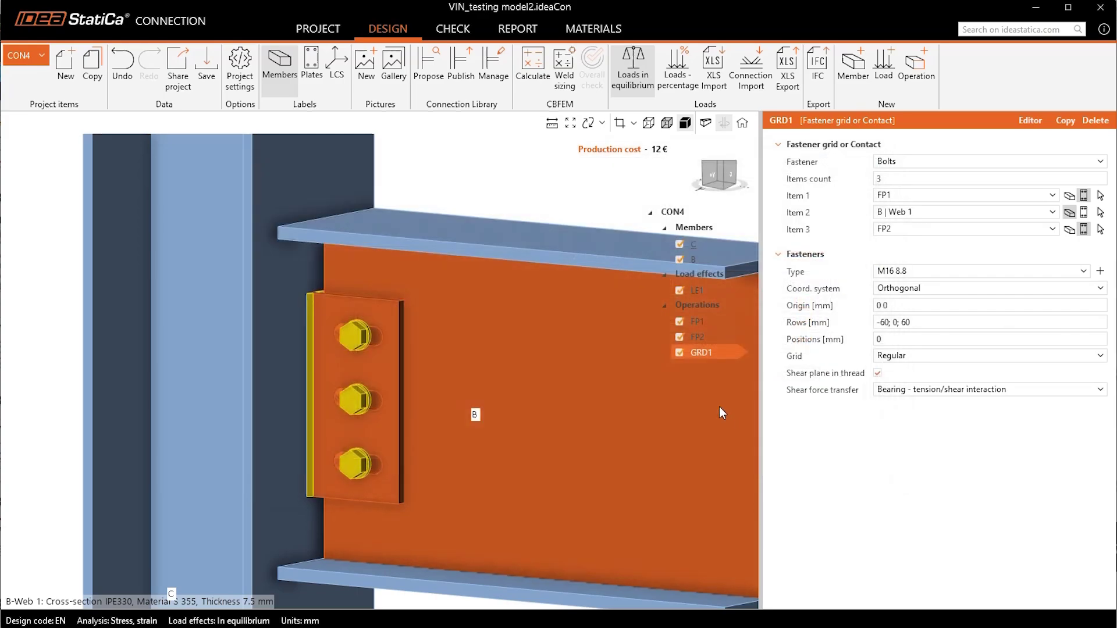
{"action": "mouse_move", "coordinate": [722, 164]}
{"action": "left_mouse_down"}
{"action": "mouse_move", "coordinate": [659, 162]}
{"action": "mouse_move", "coordinate": [721, 172]}
{"action": "left_mouse_up"}
{"action": "left_click", "coordinate": [543, 79]}
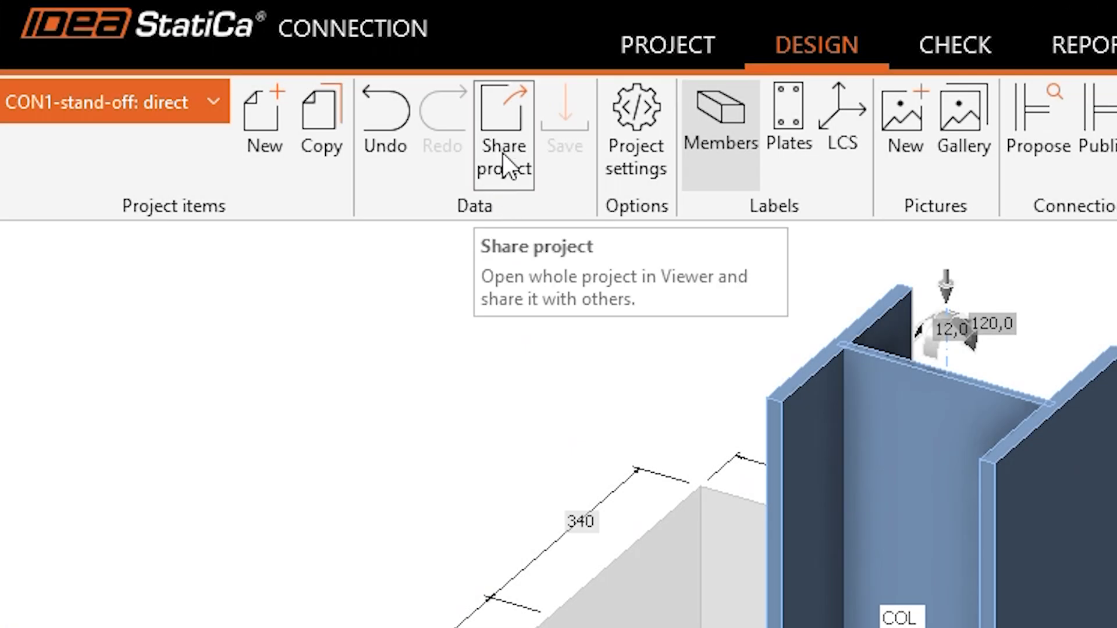
Copy the project share link and view CON3-shear transfer: shear lug in the web Viewer.
{"action": "left_click", "coordinate": [504, 155]}
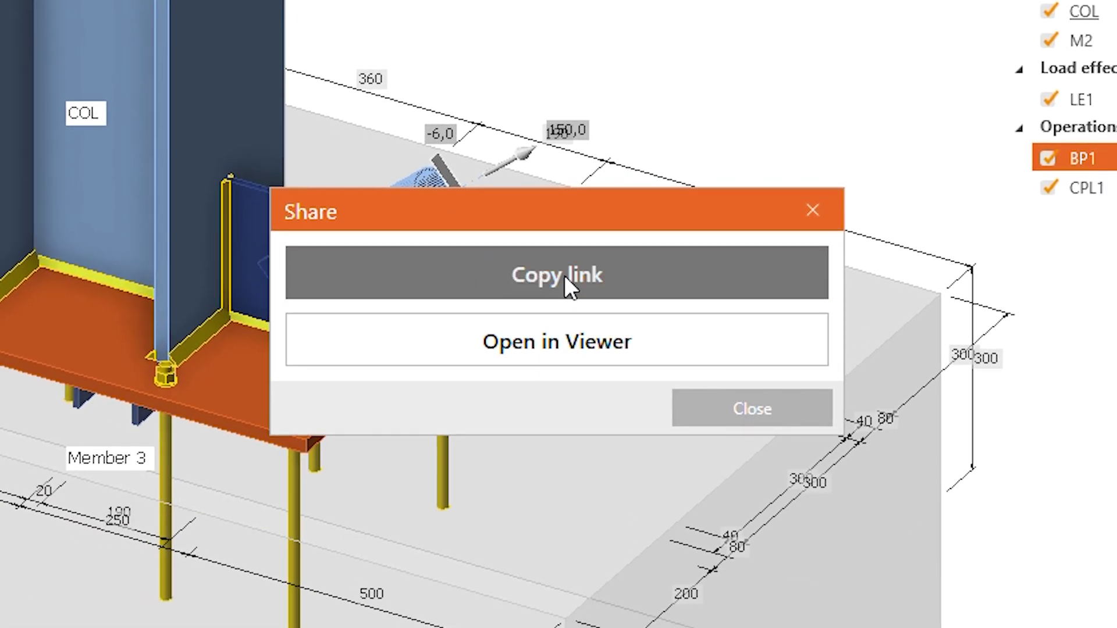
{"action": "left_click", "coordinate": [565, 275]}
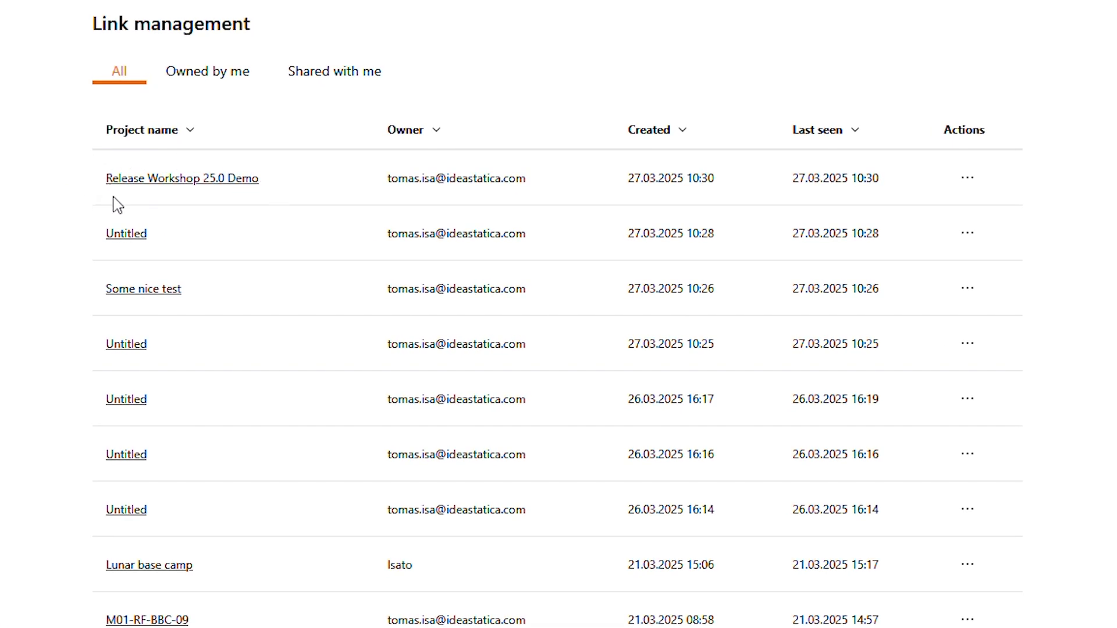
{"action": "left_click", "coordinate": [182, 178]}
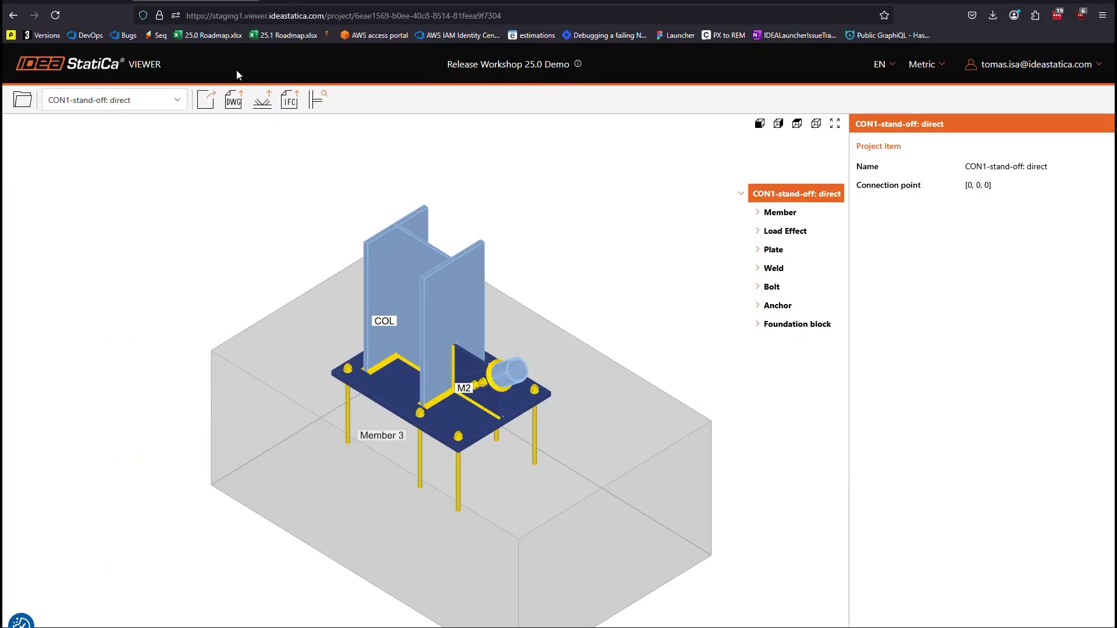
{"action": "left_click", "coordinate": [114, 100]}
{"action": "scroll", "coordinate": [123, 192], "scroll_direction": "down", "scroll_amount": 2}
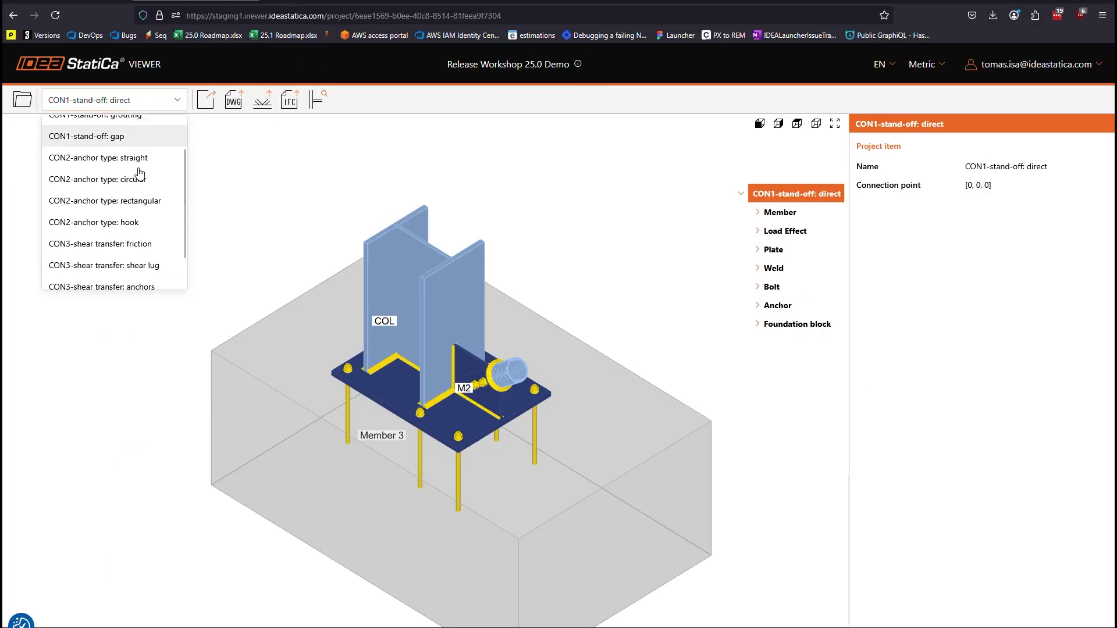
{"action": "left_click", "coordinate": [157, 239]}
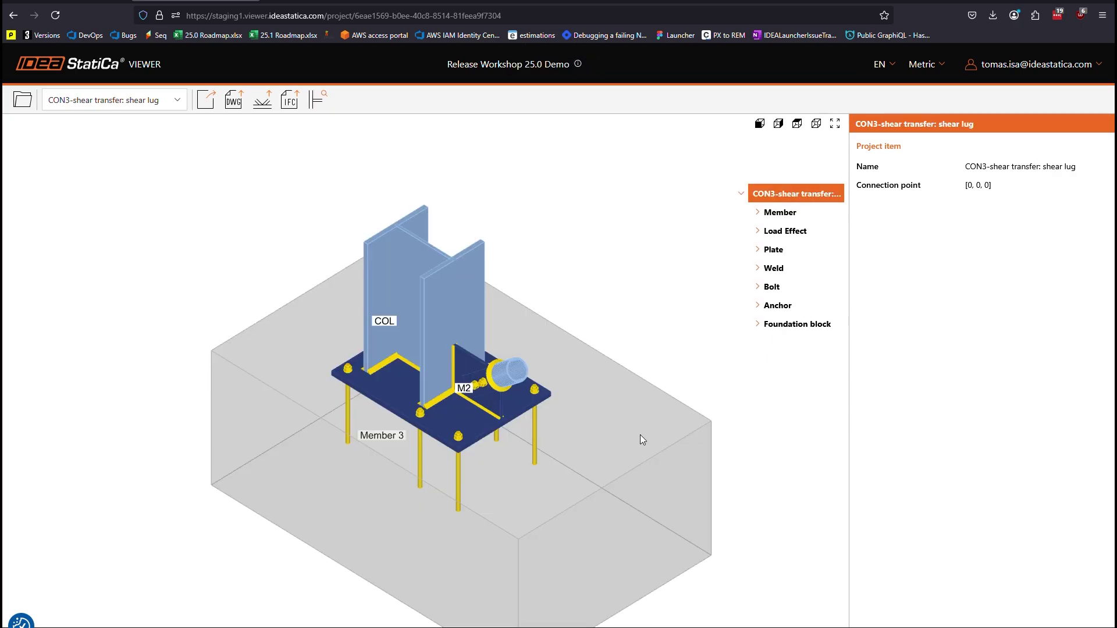